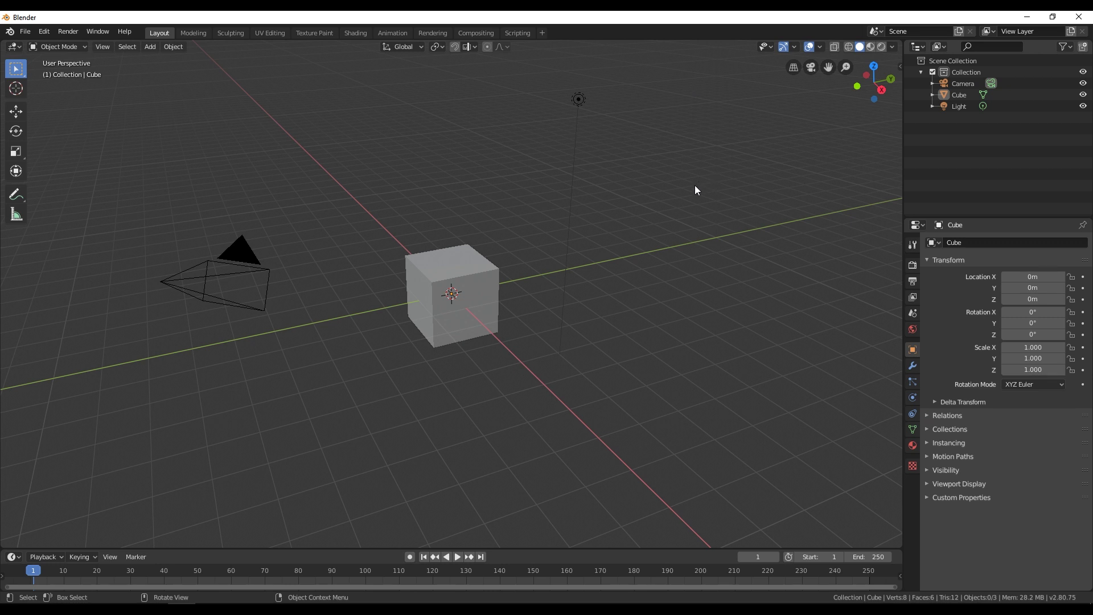
- Look through the selection tool variants and select the cube
left_click(19, 72)
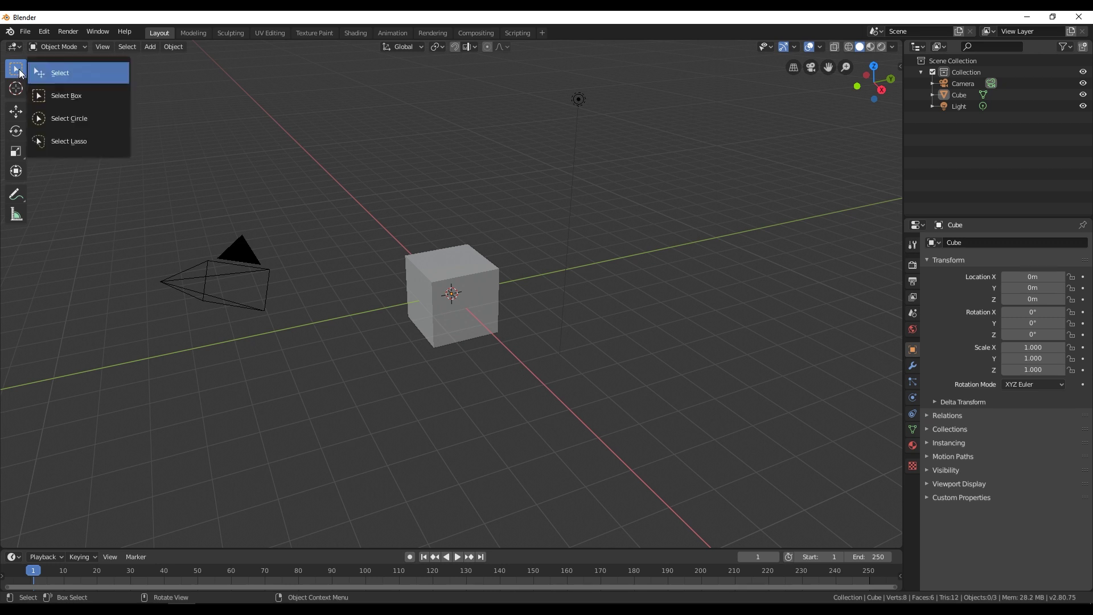
left_click(19, 72)
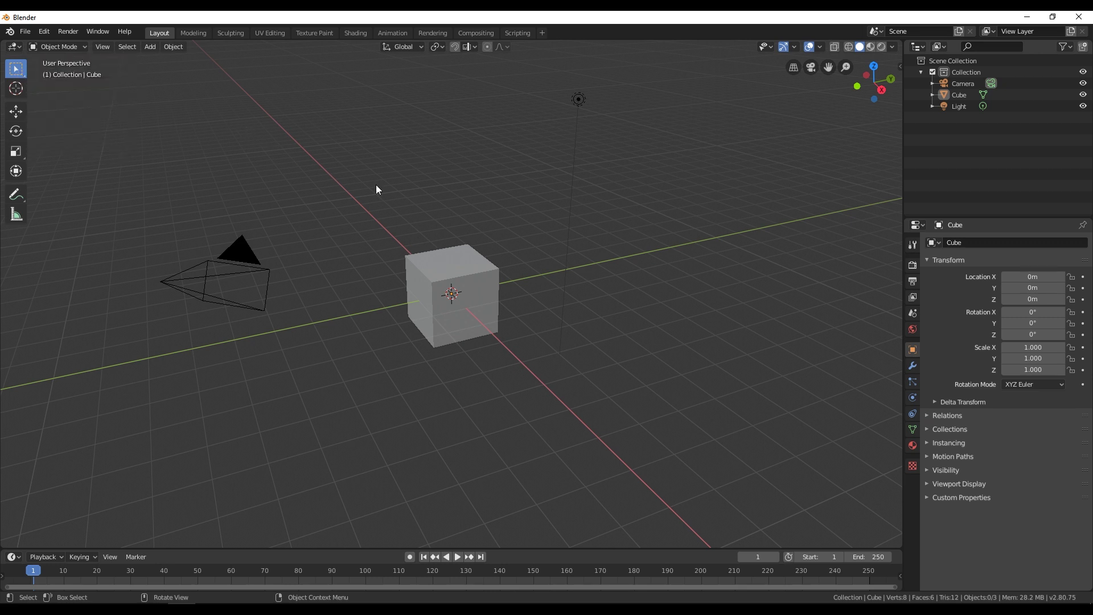
left_click(459, 266)
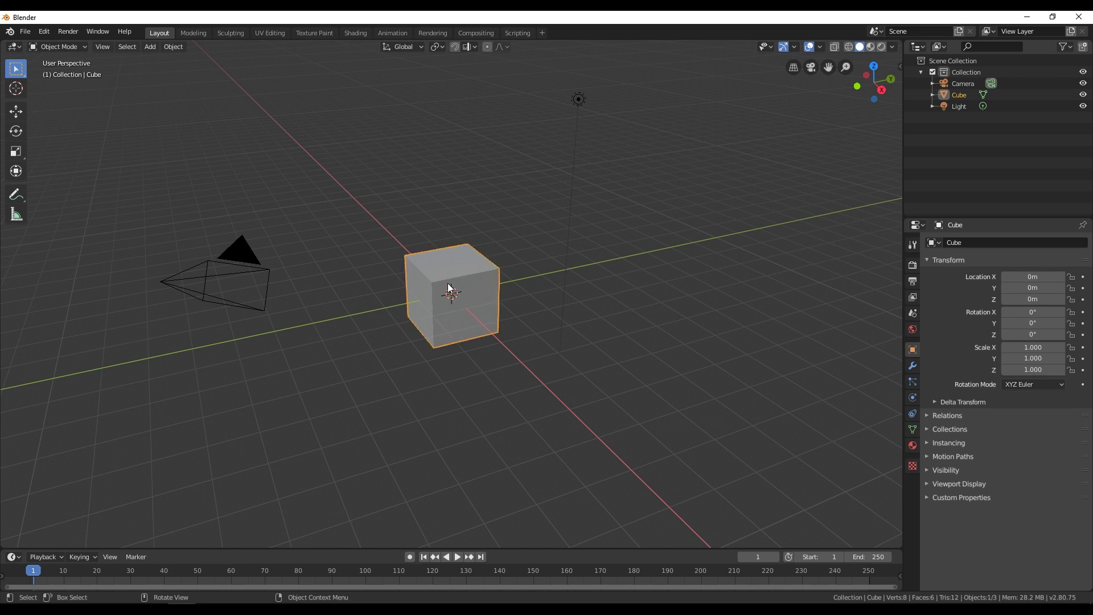
- Move the cube to X 5 m, then set its X location back to 0
left_click(1024, 277)
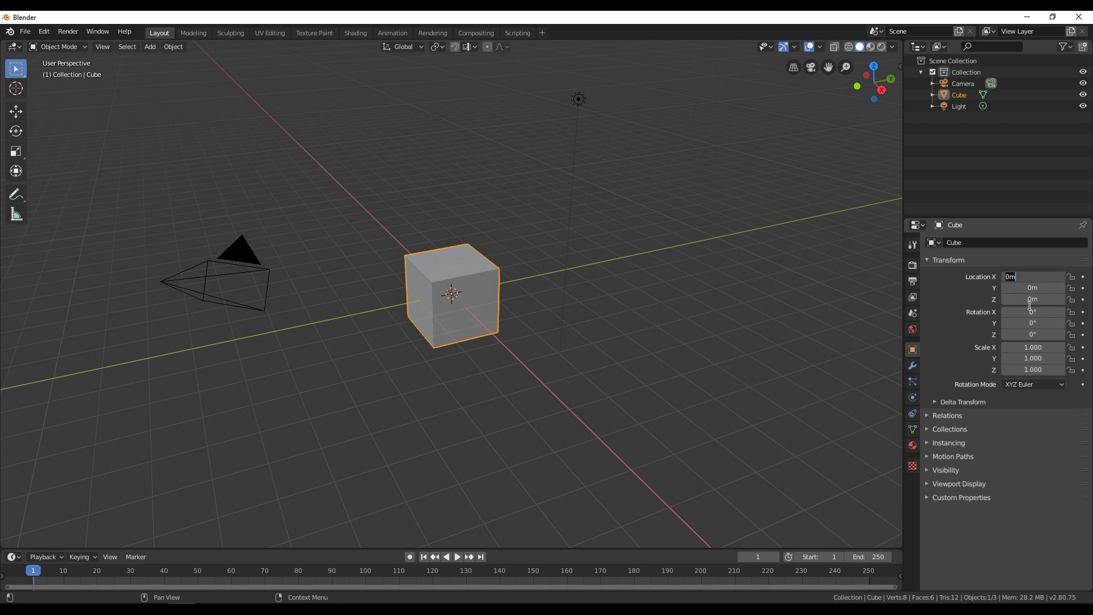
type("5")
key("Return")
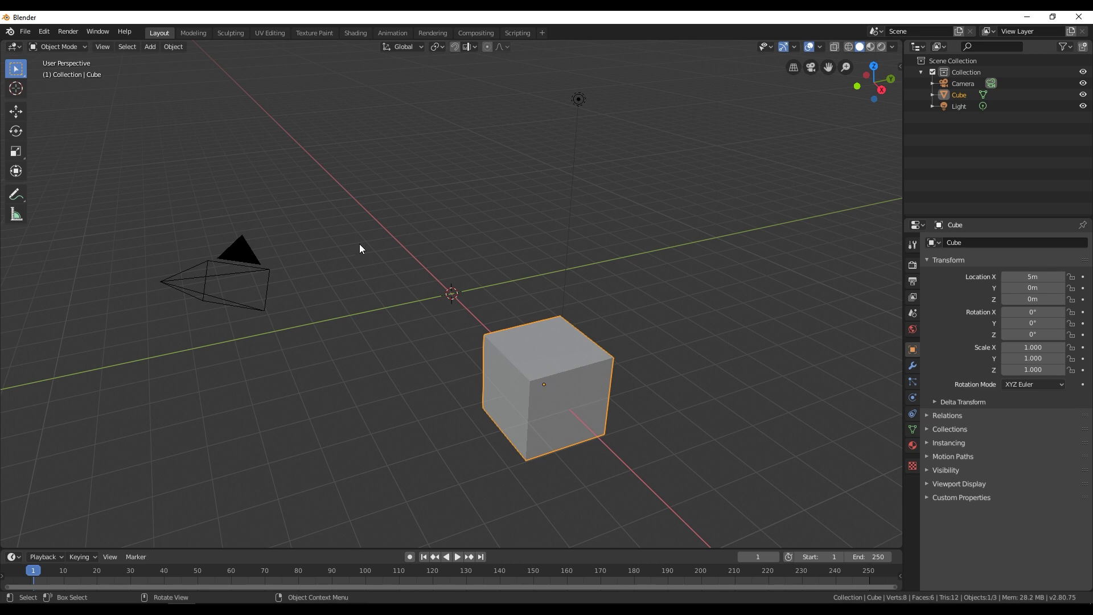
left_click(1036, 278)
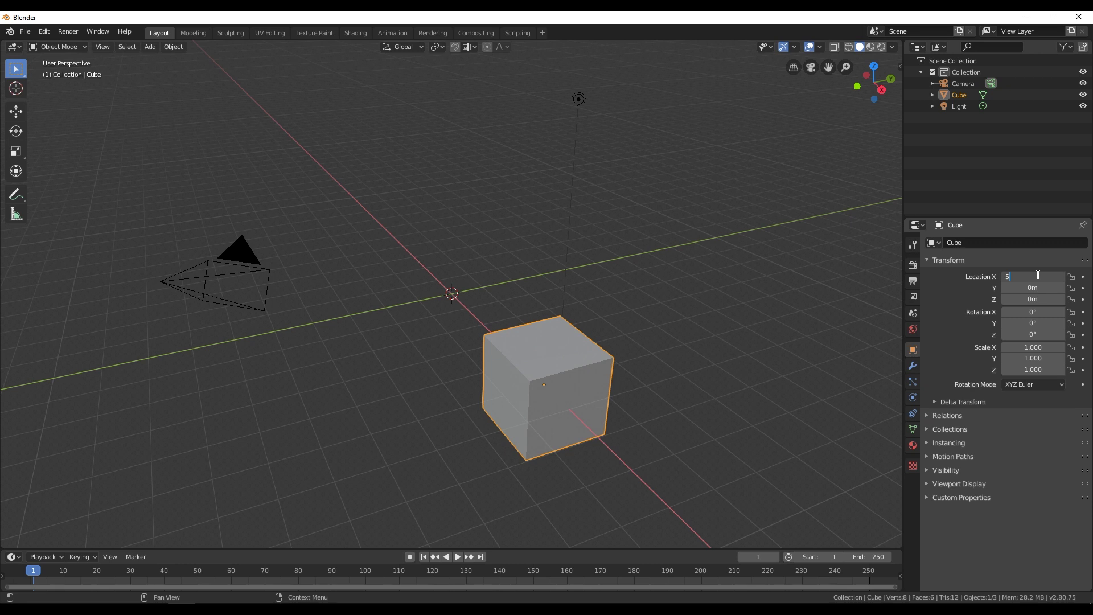
key("BackSpace")
type("0")
key("Return")
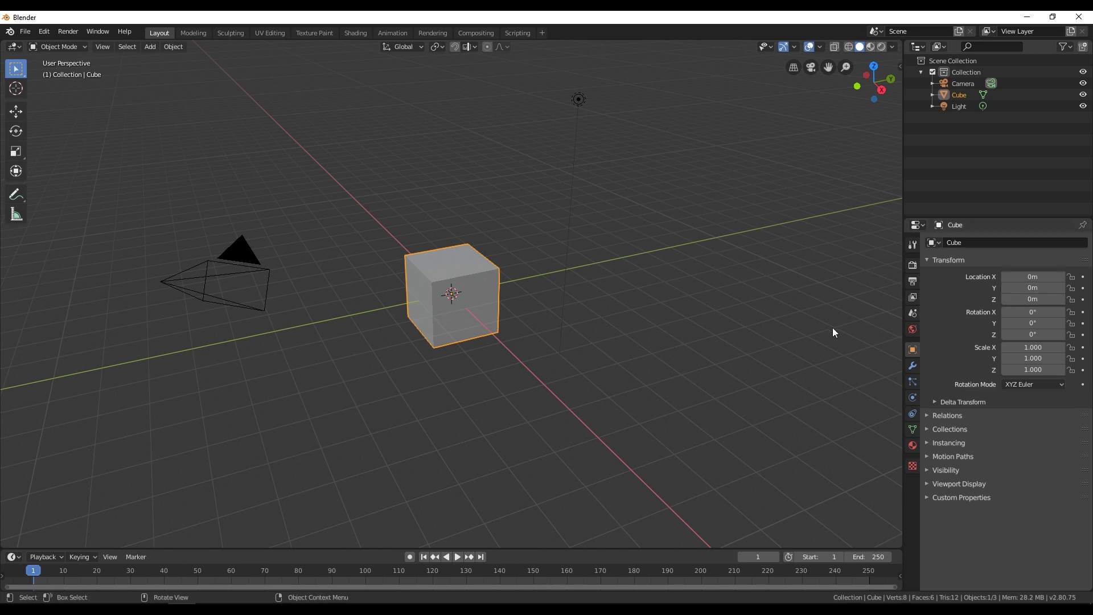
- Box-select the camera, cube and light, then deselect all and box-select only the camera
left_click(734, 389)
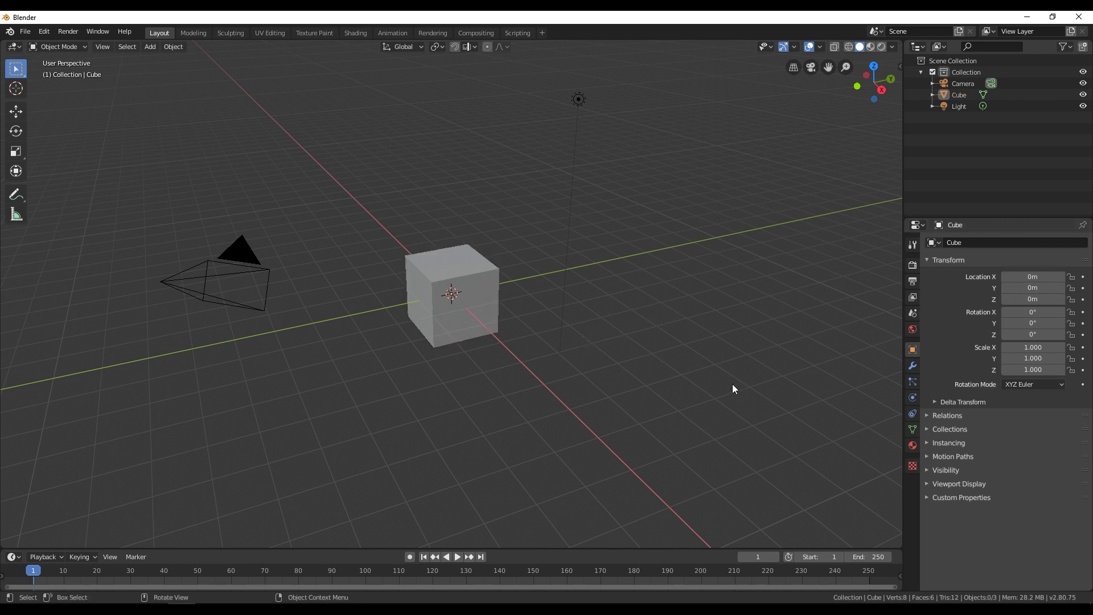
left_click_drag(732, 383, 111, 63)
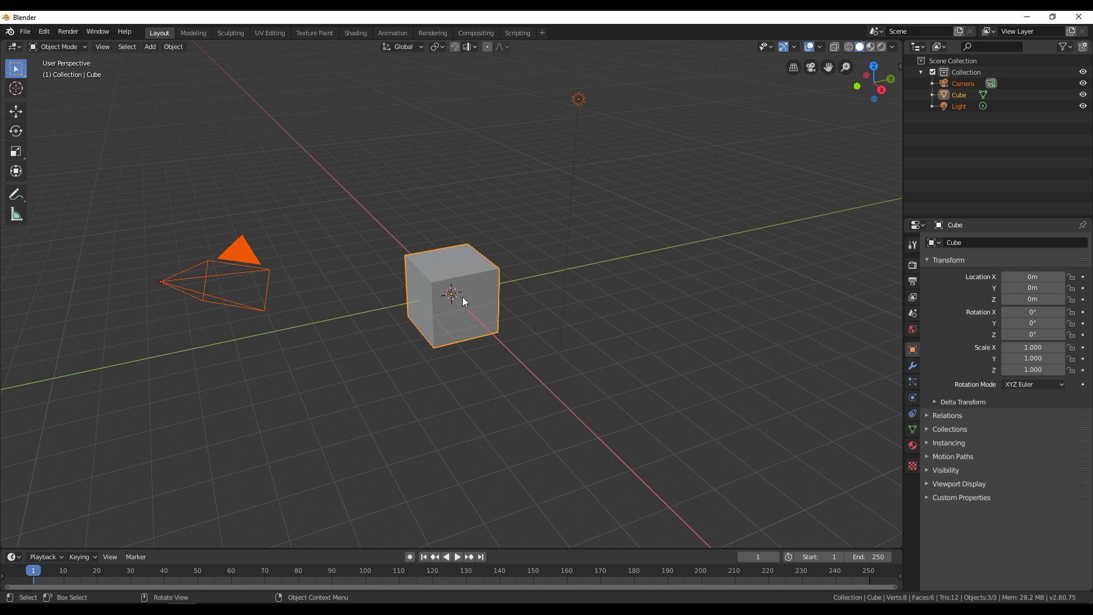
key("alt+a")
left_click_drag(333, 215, 131, 334)
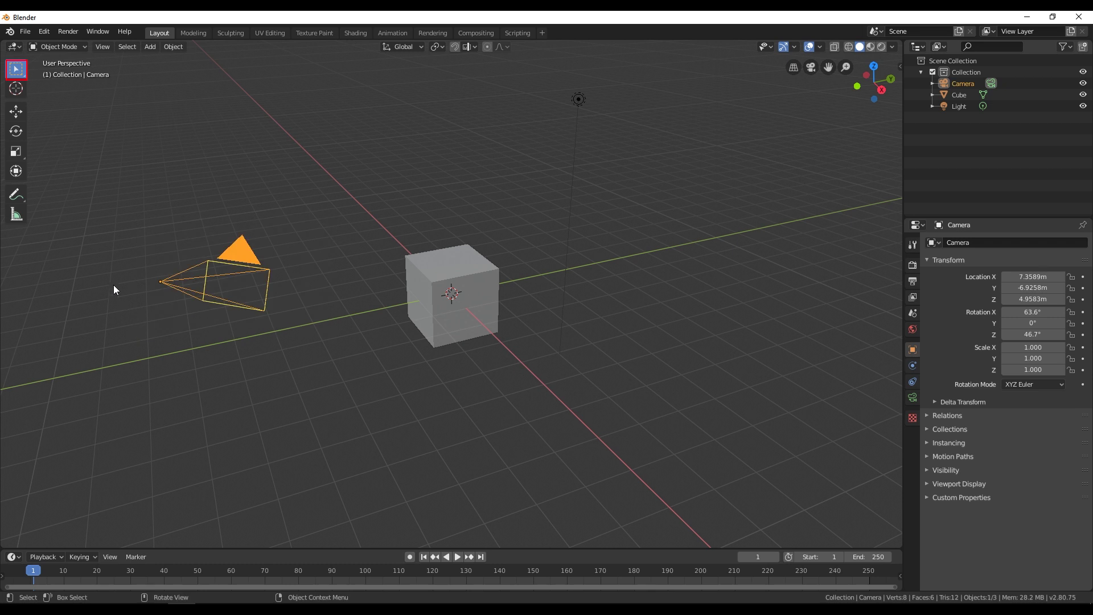
- Select the cube with the Move tool, orbit around it, then return to box selection
left_click(16, 116)
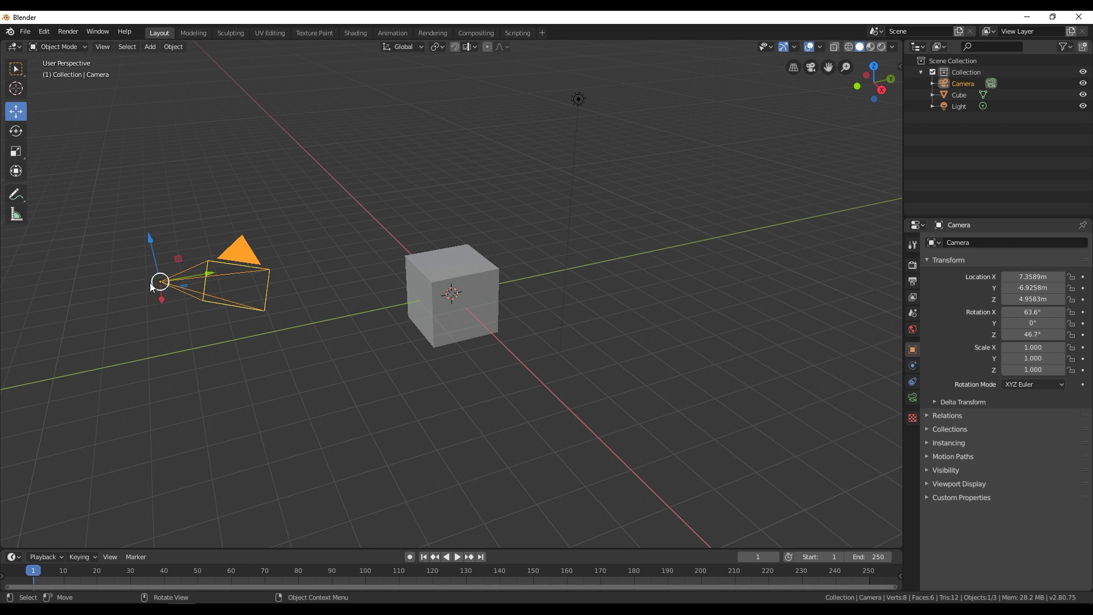
left_click(478, 278)
middle_click_drag(460, 302, 768, 228)
key("w")
left_click(768, 228)
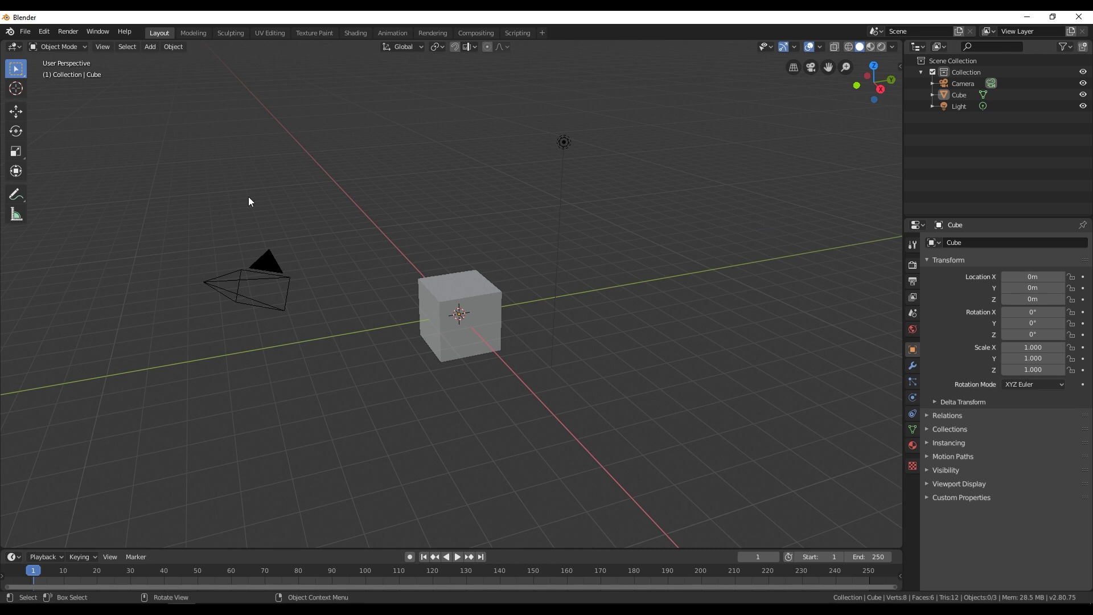
left_click(17, 73)
- Box-select the camera, cube and light, delete them, then undo the deletion
left_click_drag(703, 76, 146, 411)
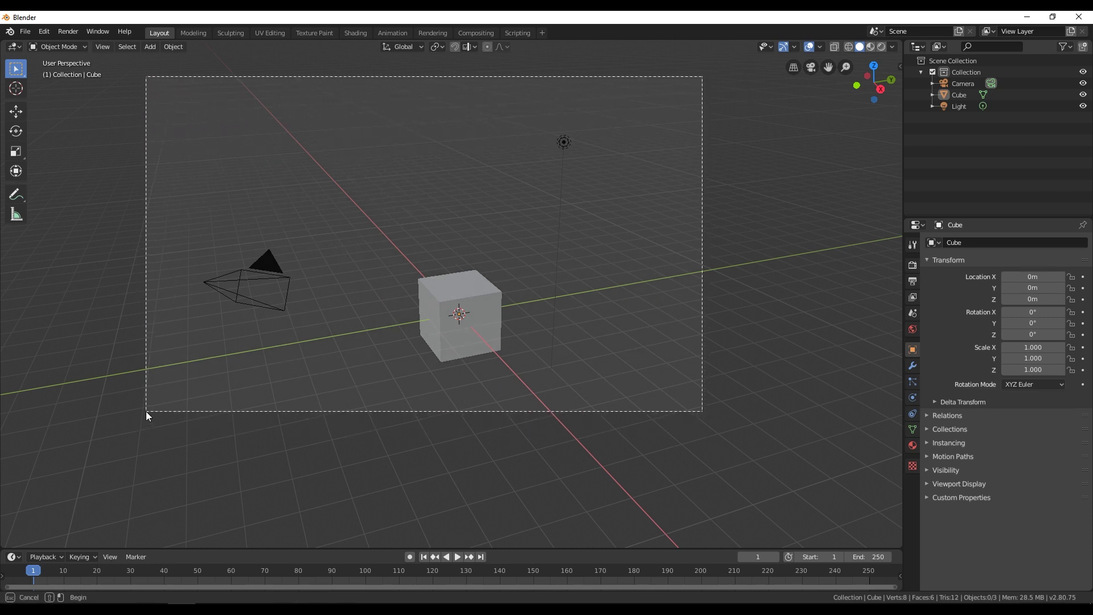
left_click_drag(146, 412, 145, 411)
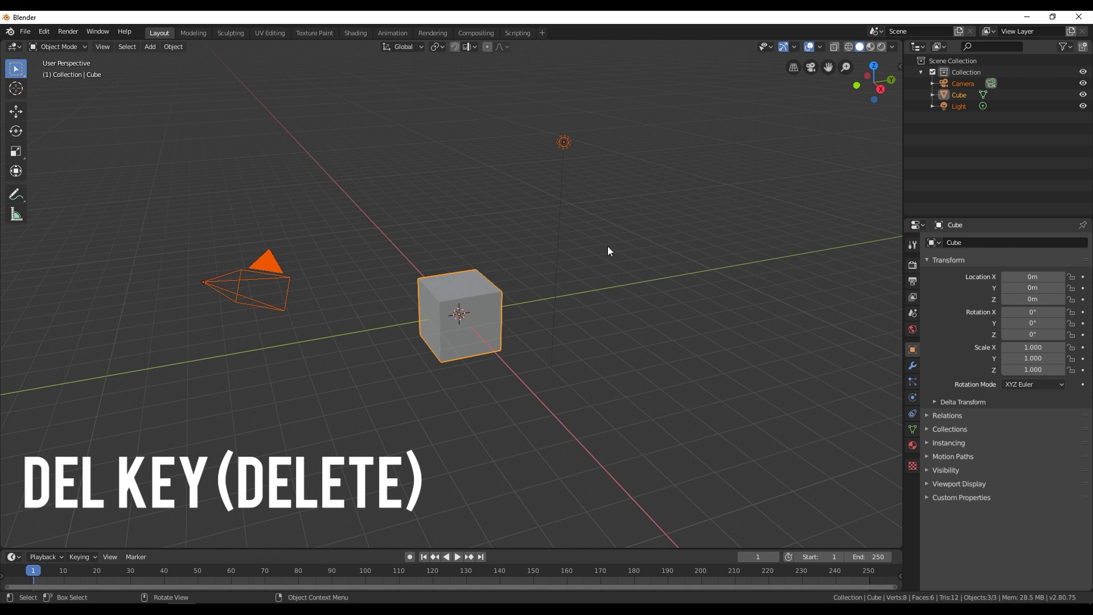
key("Delete")
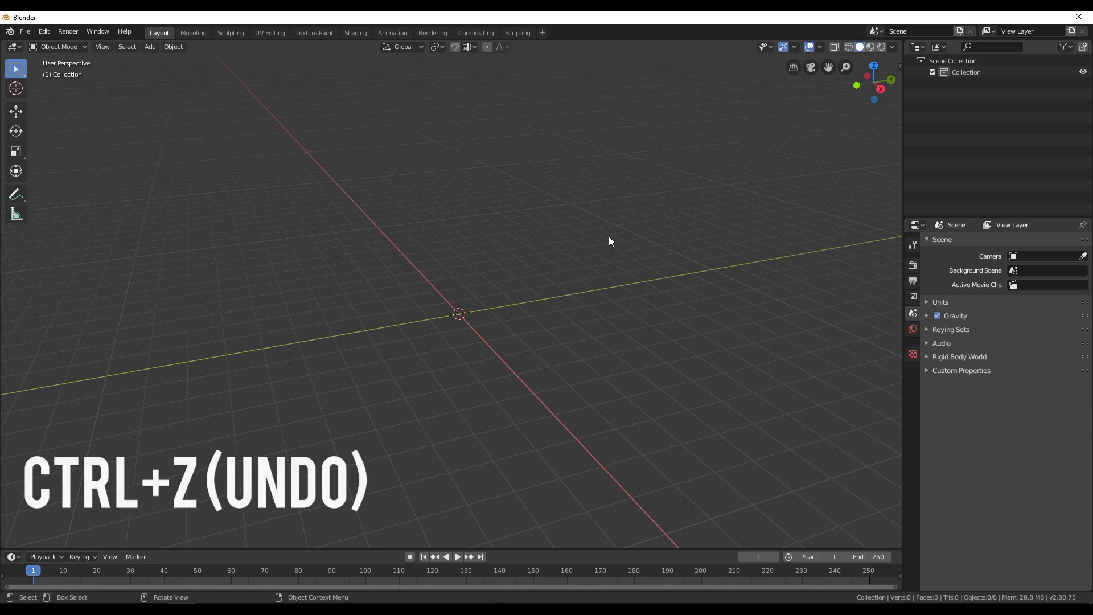
key("ctrl+z")
key("ctrl+z")
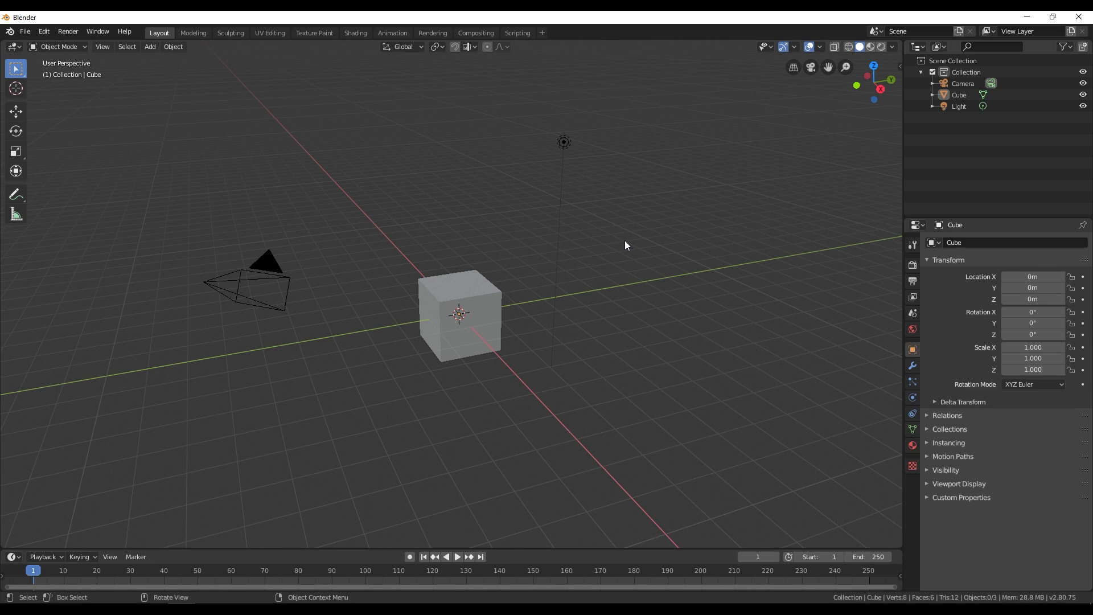
- Select Light, Cube and Camera one after another in the Outliner
left_click(946, 105)
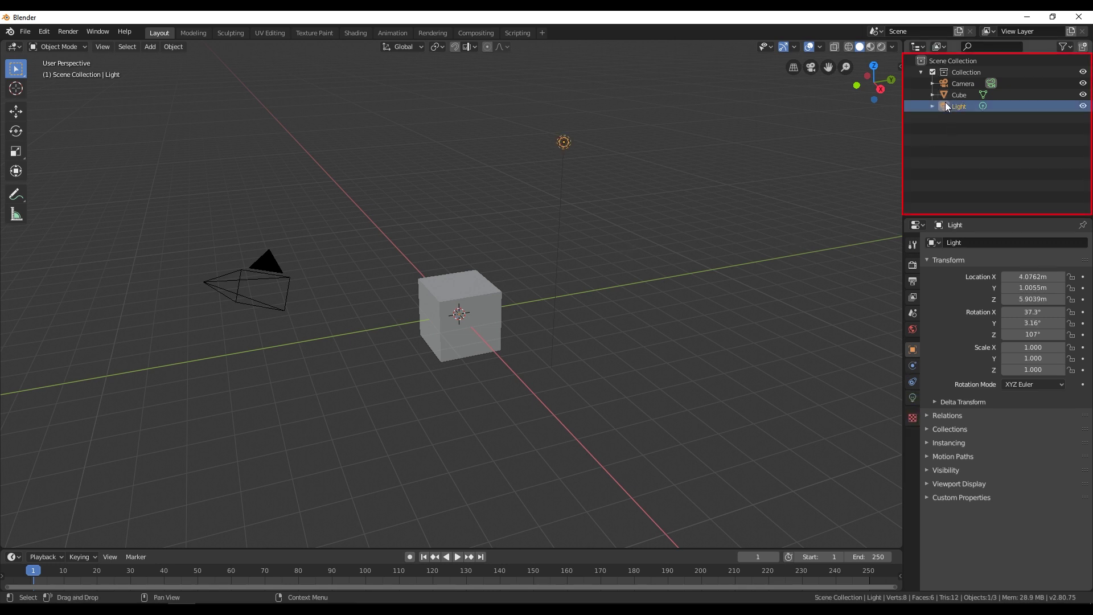
left_click(947, 95)
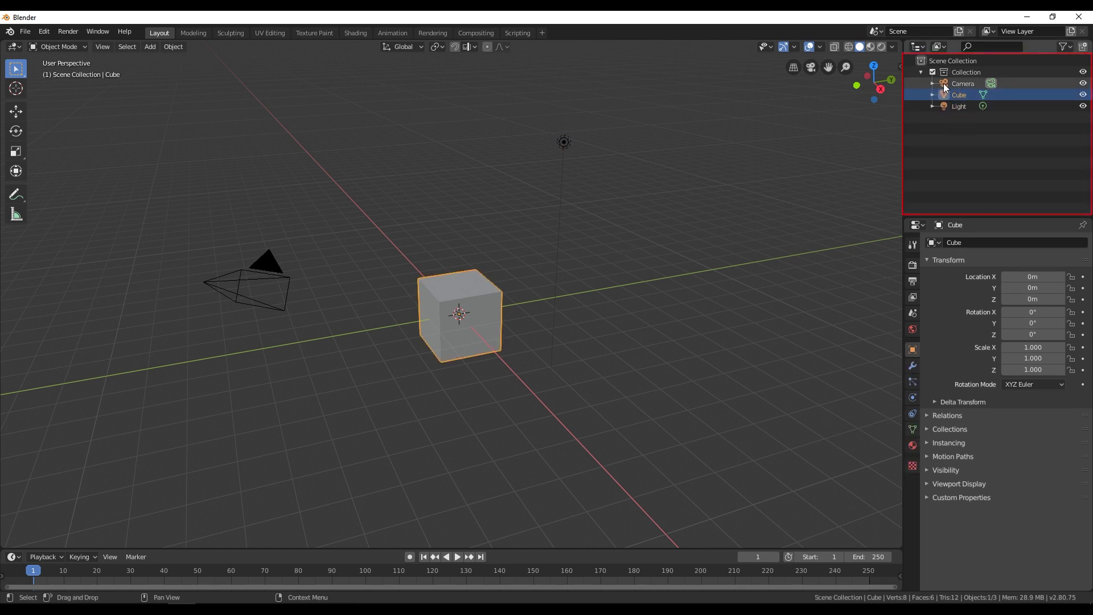
left_click(944, 83)
left_click(945, 96)
left_click(941, 85)
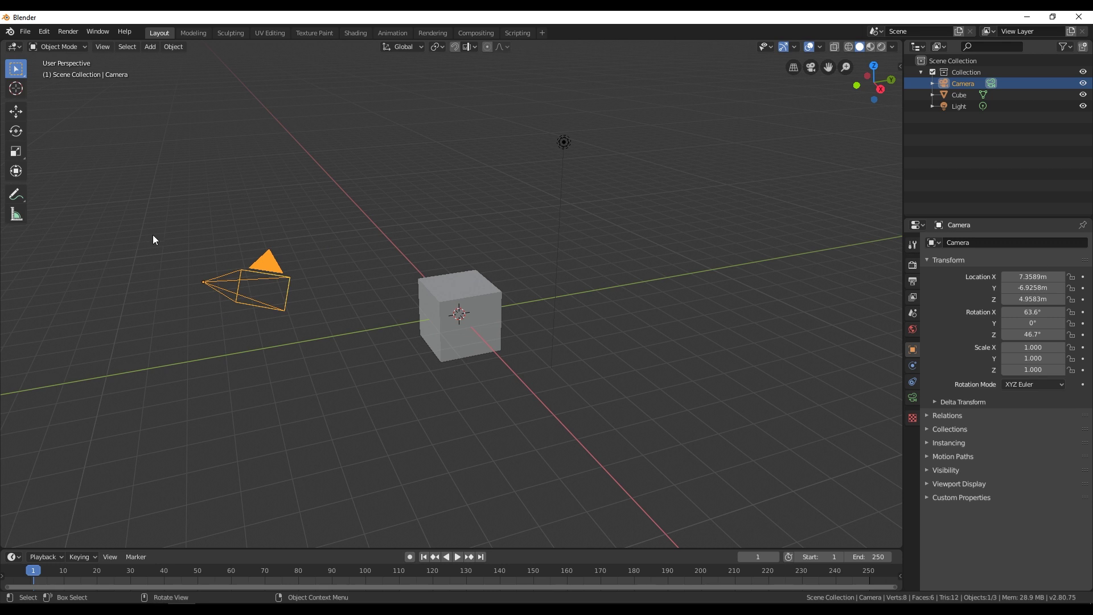
- Toggle the camera, cube and light eye icons, then box-select and delete all three
left_click(1084, 83)
left_click(1084, 83)
left_click(1083, 95)
left_click(1084, 95)
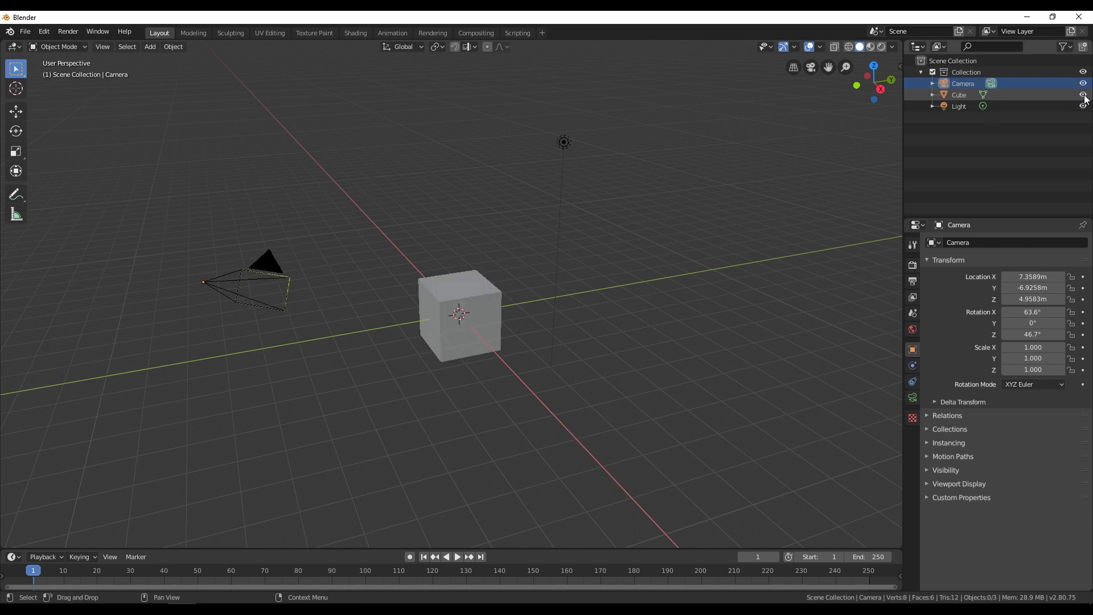
left_click(1084, 106)
left_click(1084, 106)
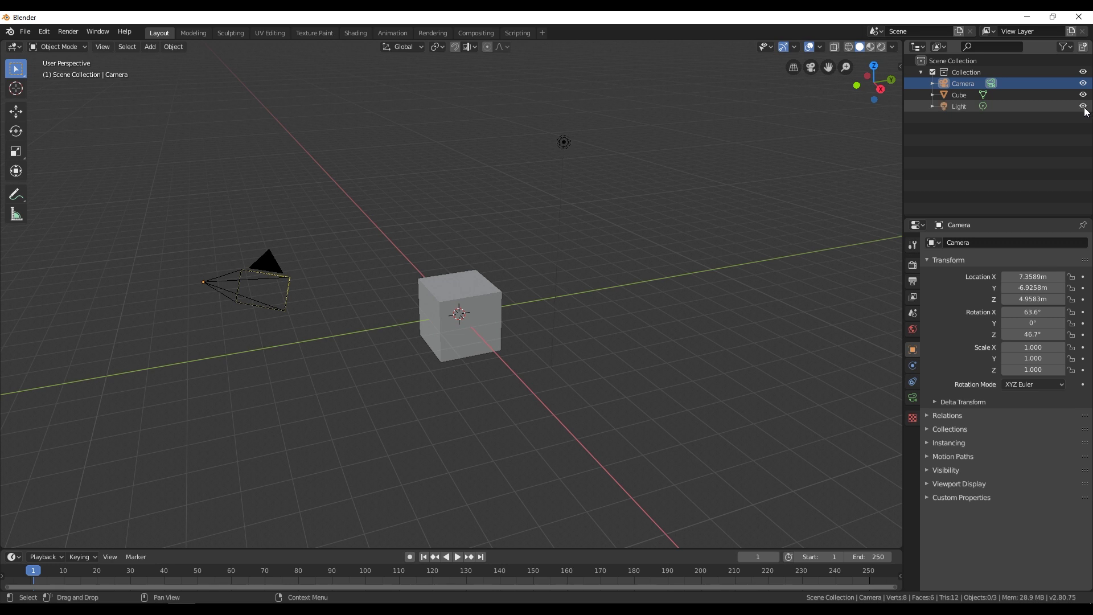
right_click(1084, 105)
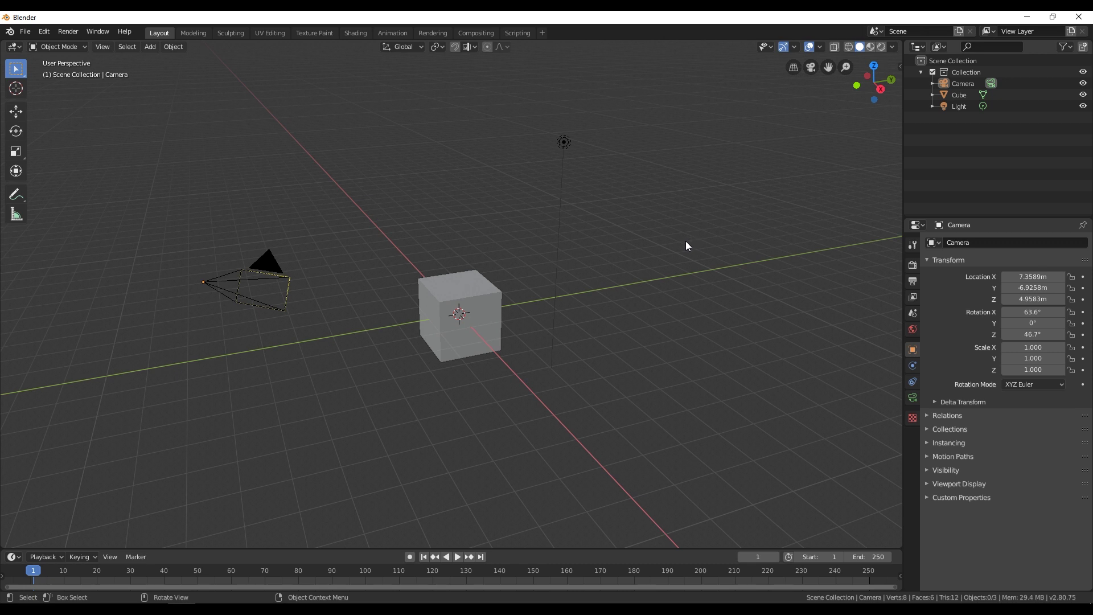
left_click_drag(718, 113, 106, 410)
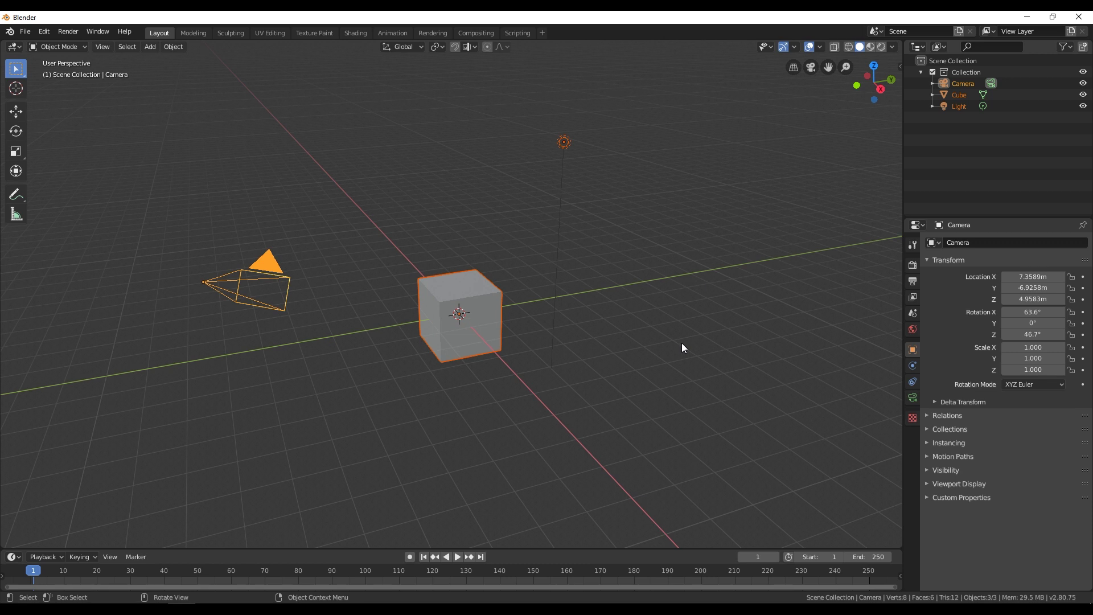
key("Delete")
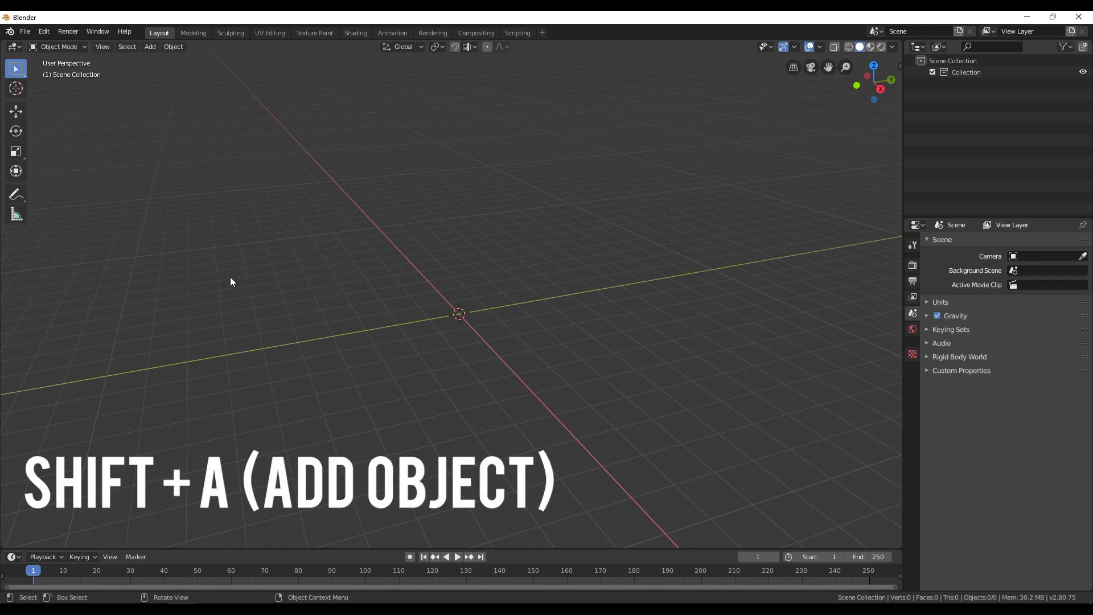
- Add a Cylinder from the Add > Mesh primitives list
left_click(151, 47)
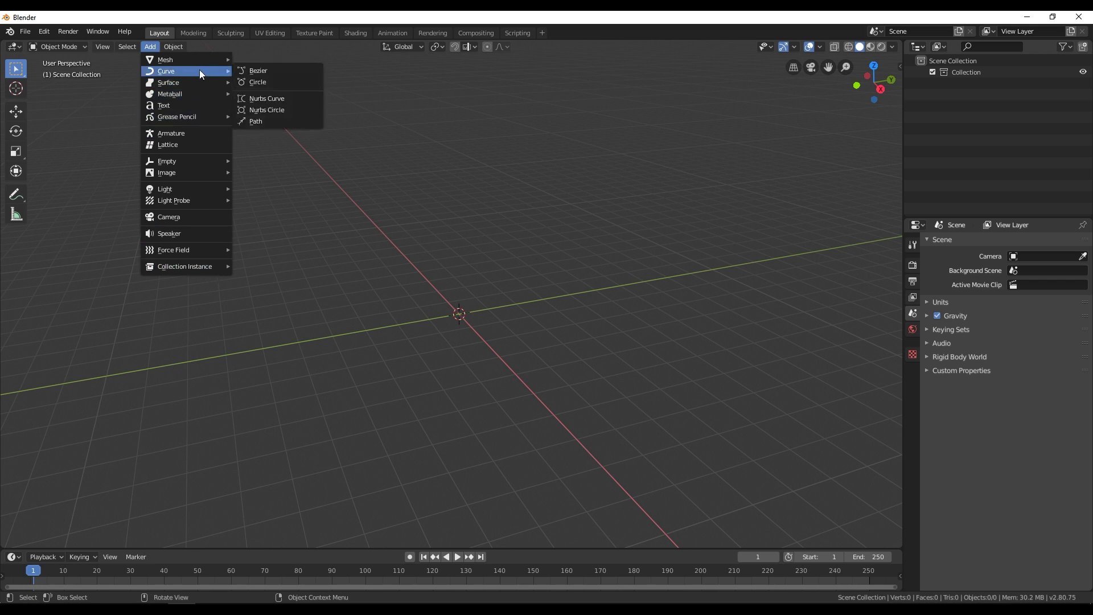
mouse_move(165, 60)
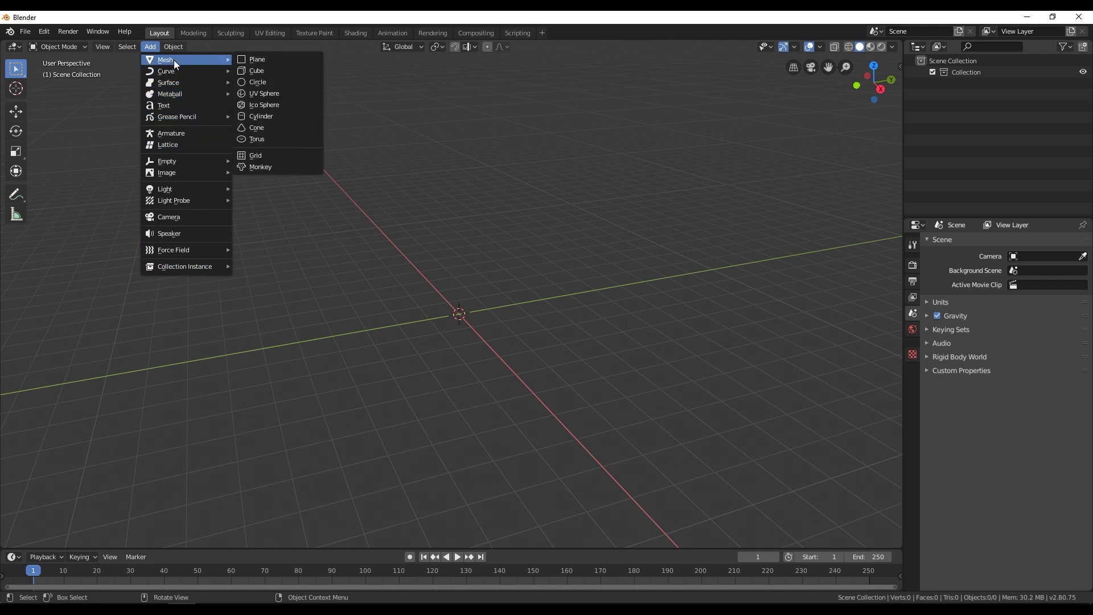
left_click(273, 120)
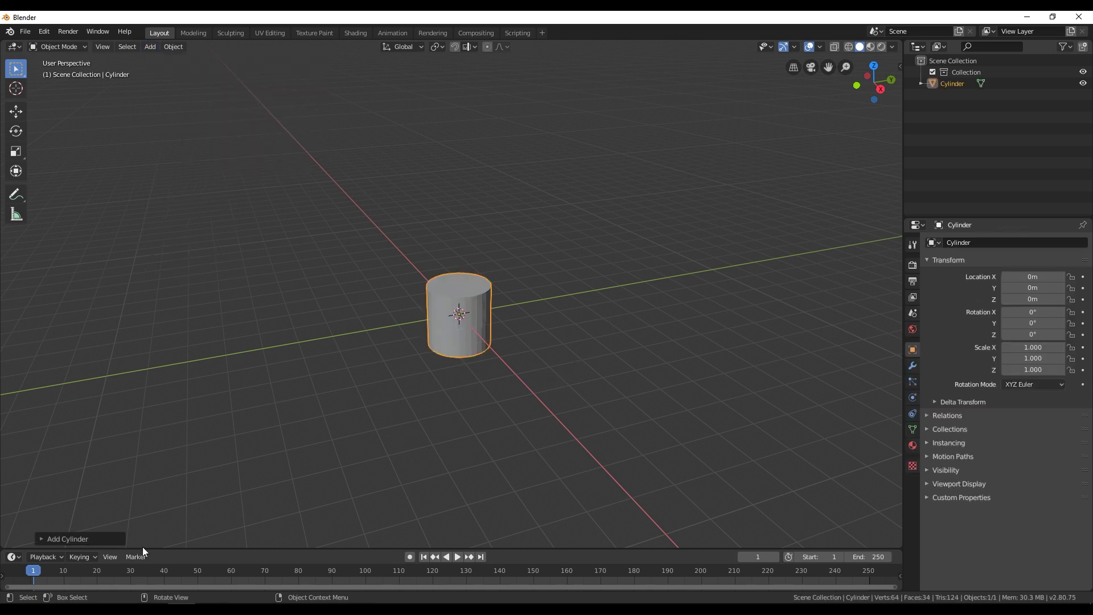
- Give the new cylinder 20 vertices, a 1.21 m radius and 2.35 m depth, then deselect it
left_click(41, 539)
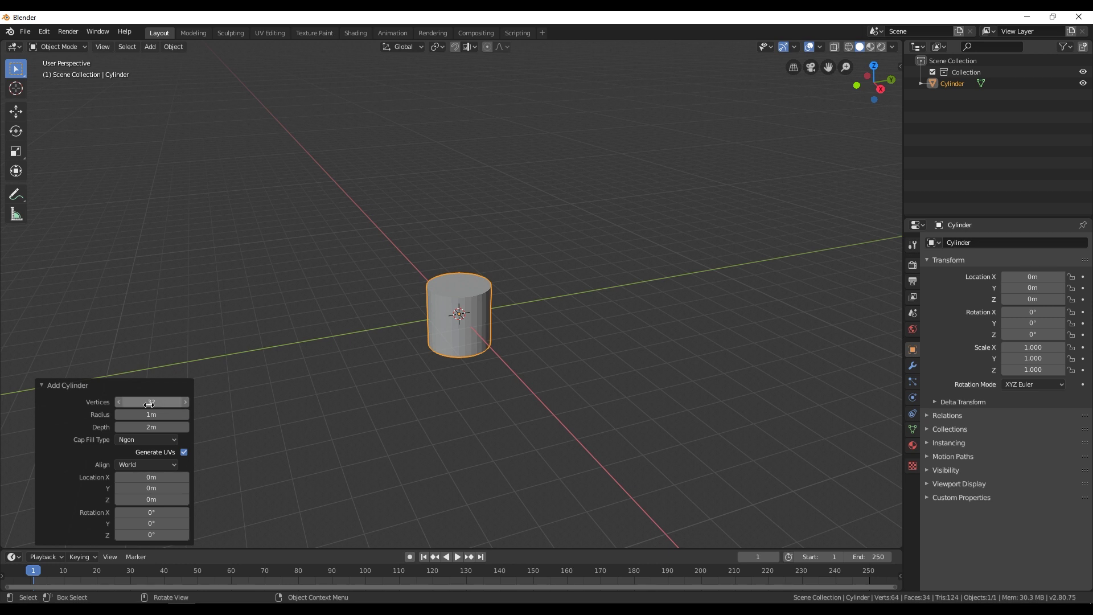
left_click_drag(155, 402, 160, 439)
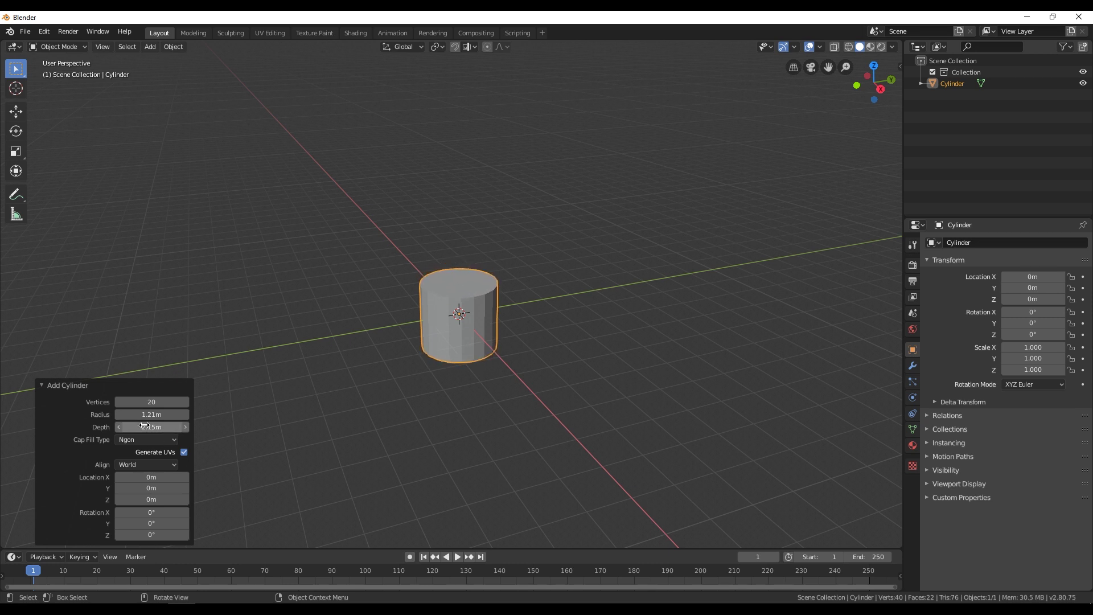
left_click(666, 291)
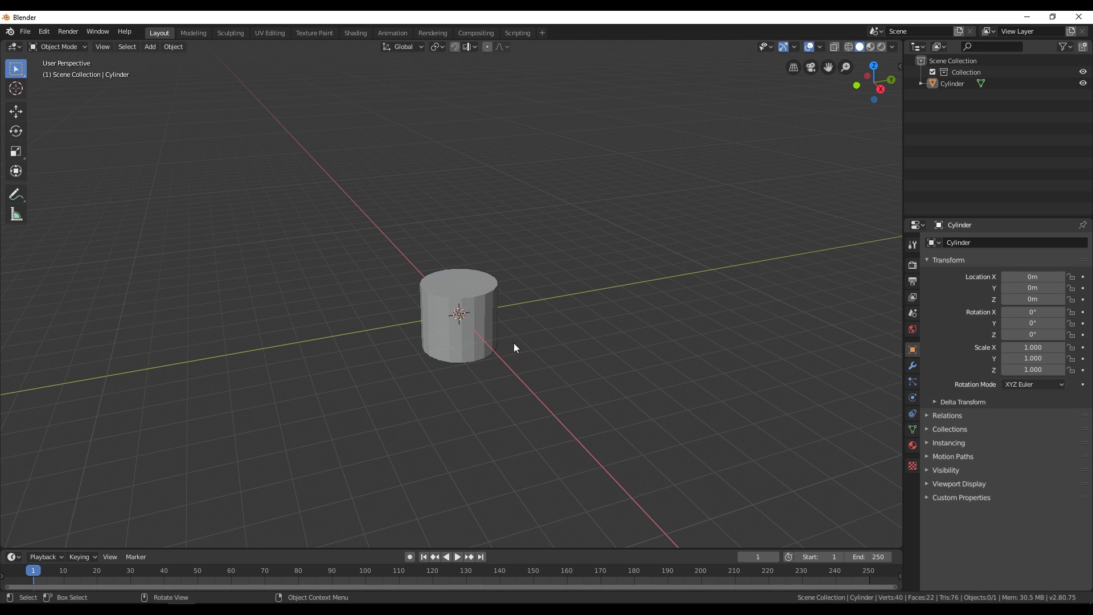
- Place the 3D cursor right of the cylinder and add a metaball Ball there
left_click(16, 88)
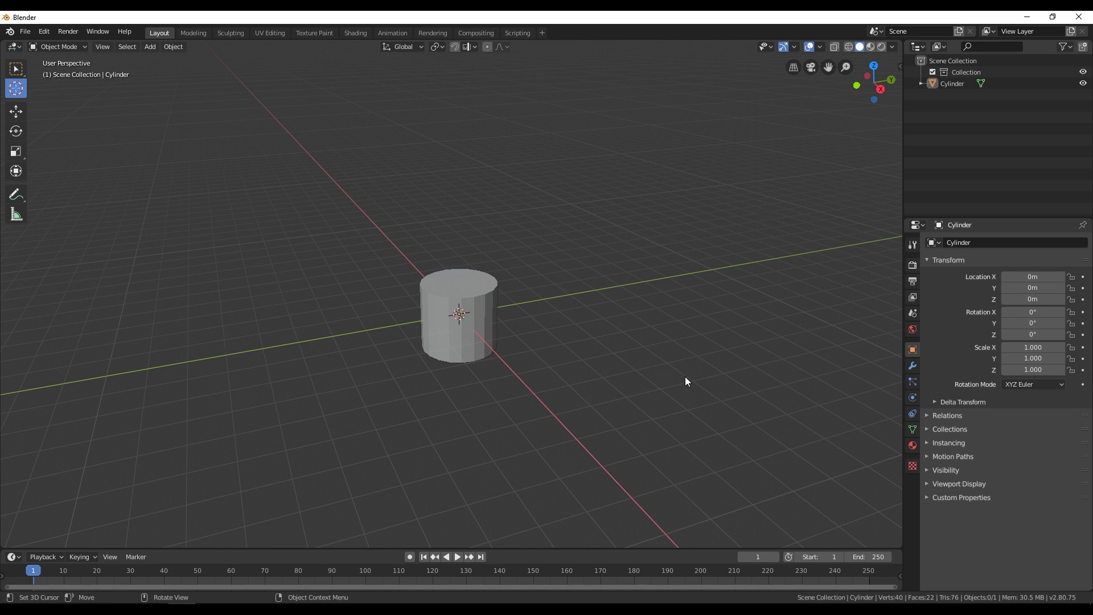
left_click(673, 307)
left_click(155, 48)
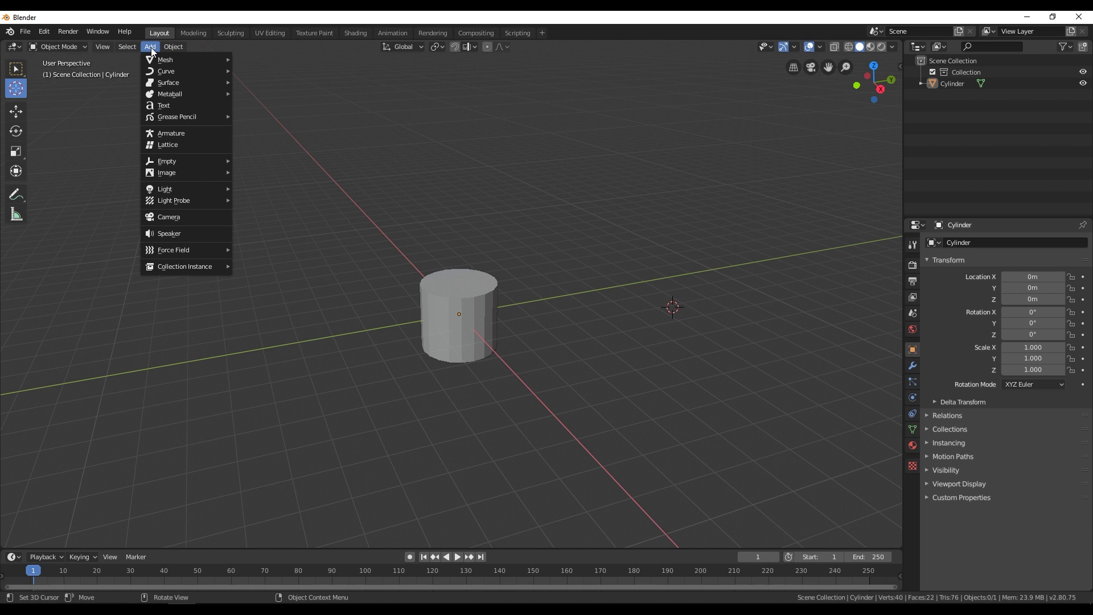
mouse_move(189, 97)
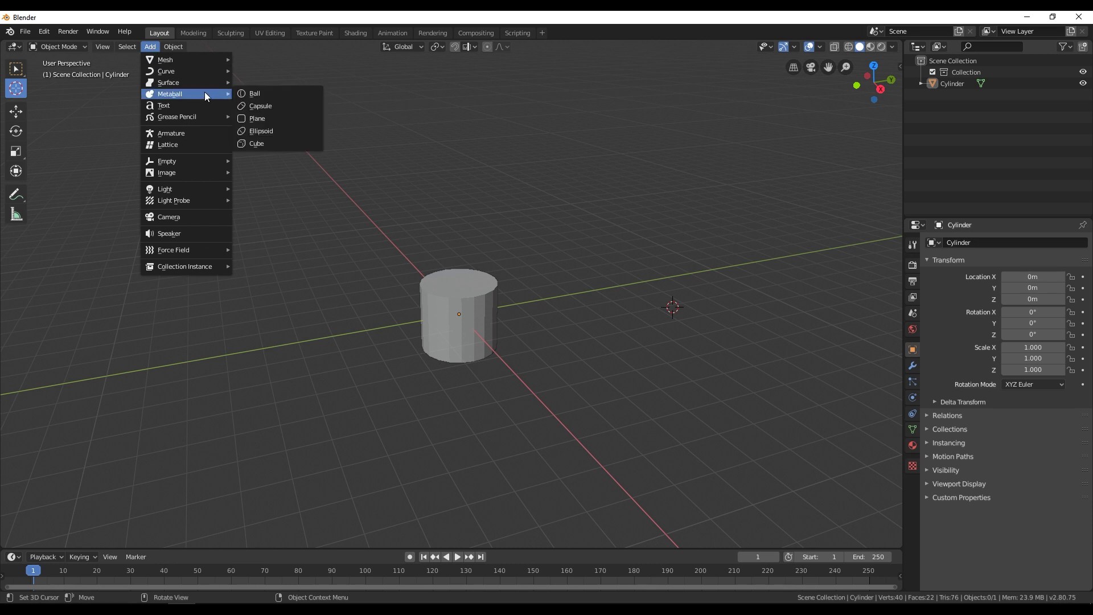
left_click(272, 94)
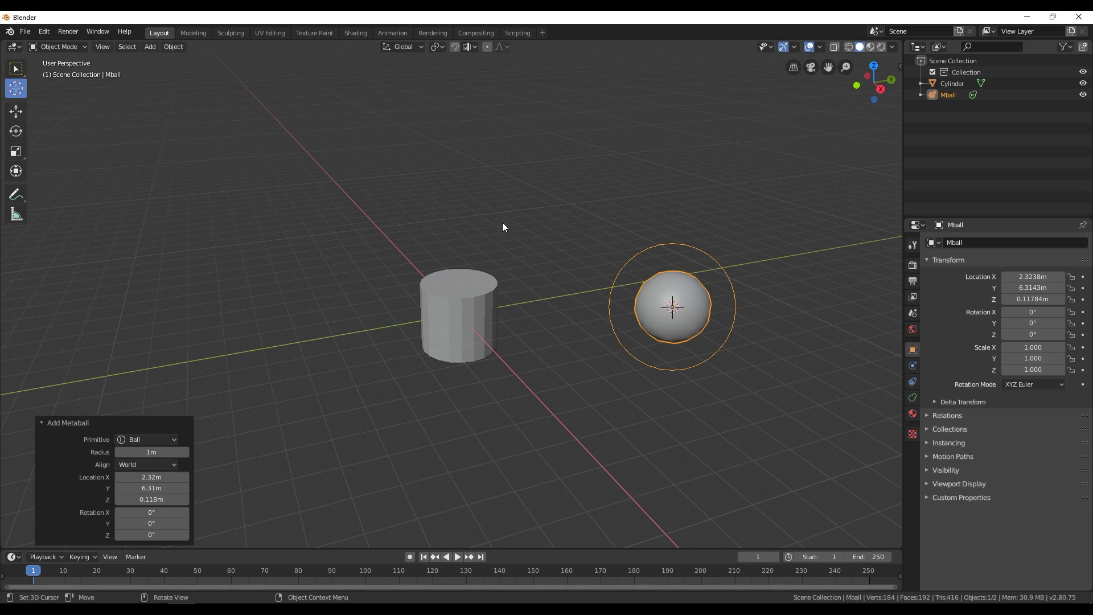
- Move the 3D cursor left of the cylinder and add a Text object there
left_click(251, 361)
left_click(151, 48)
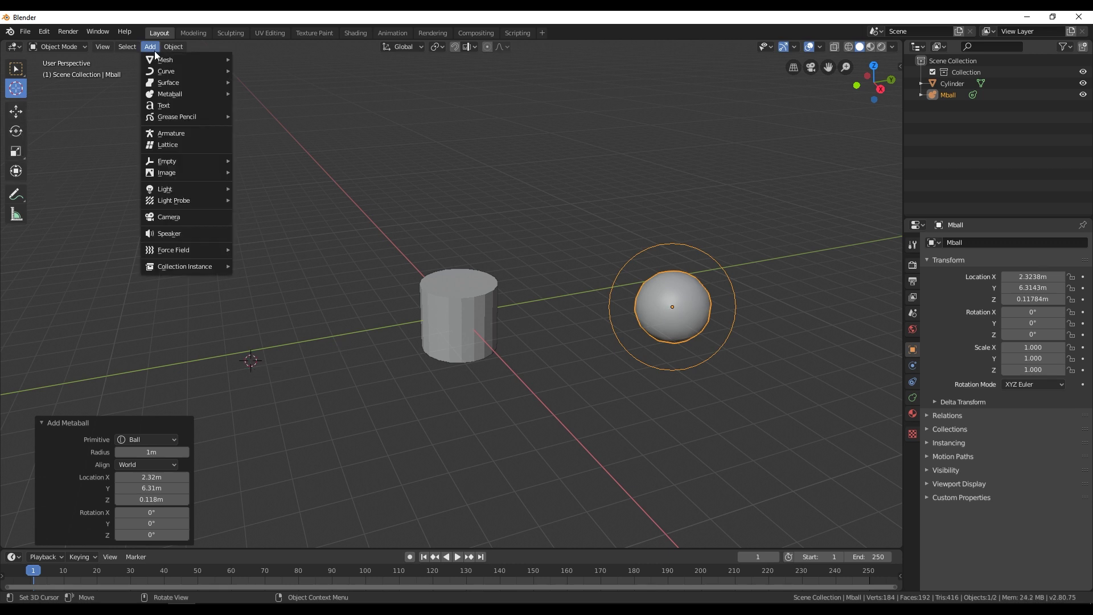
left_click(220, 108)
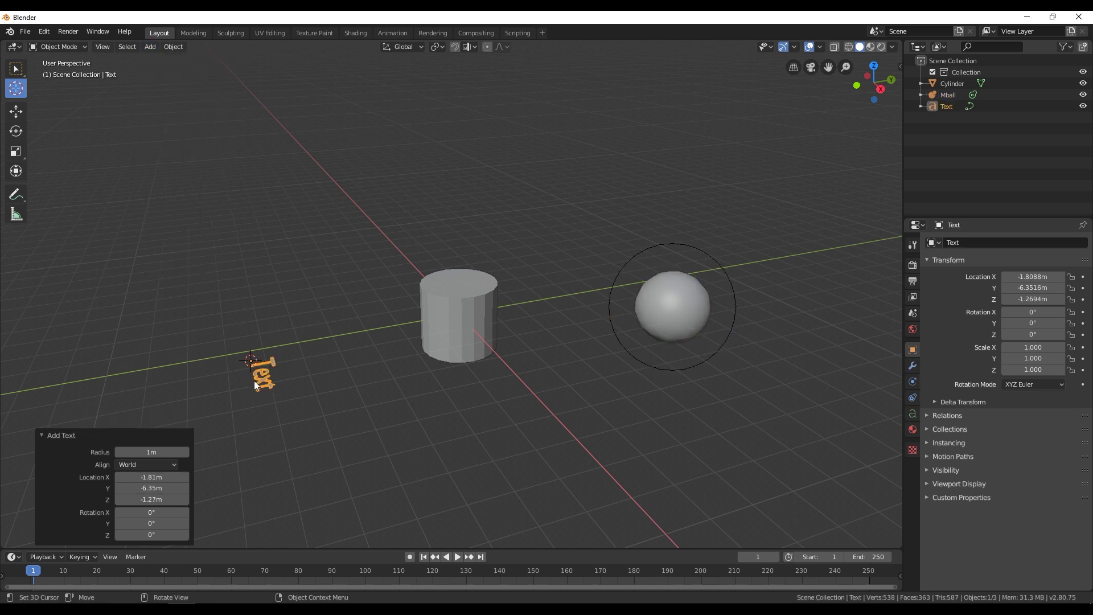
middle_click_drag(255, 384, 341, 437)
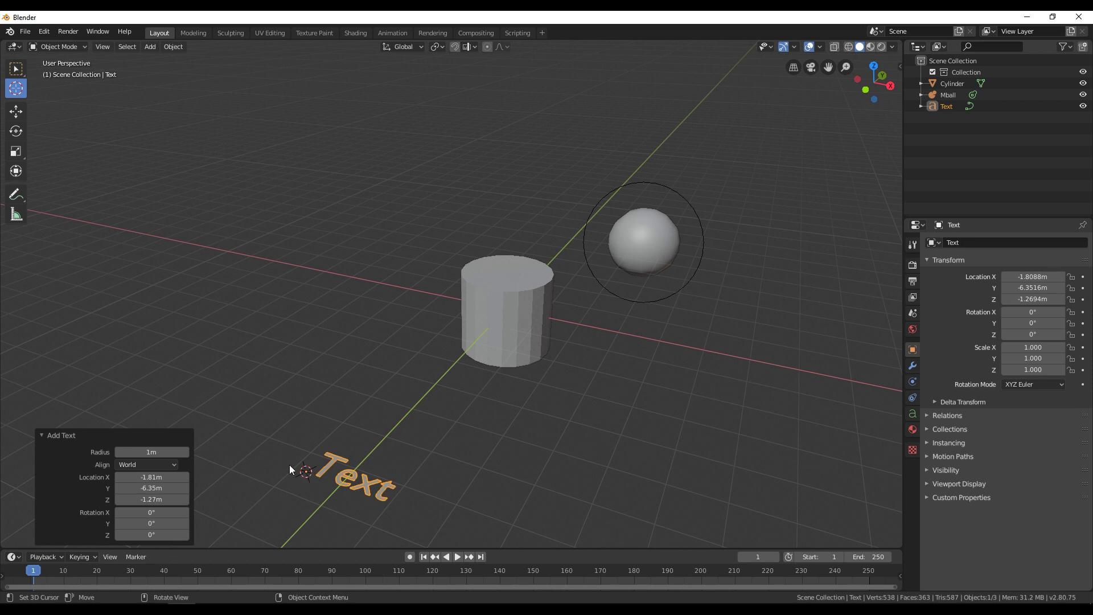
middle_click_drag(303, 476, 494, 329)
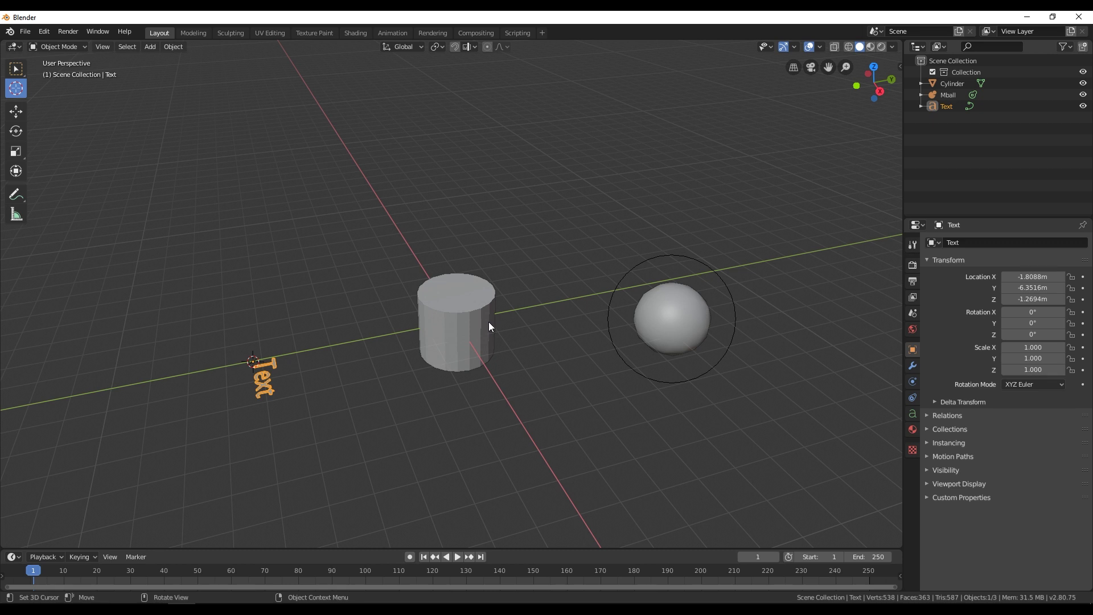
- Snap the 3D cursor to the world origin with Shift+S, then select the cylinder
key("shift+s")
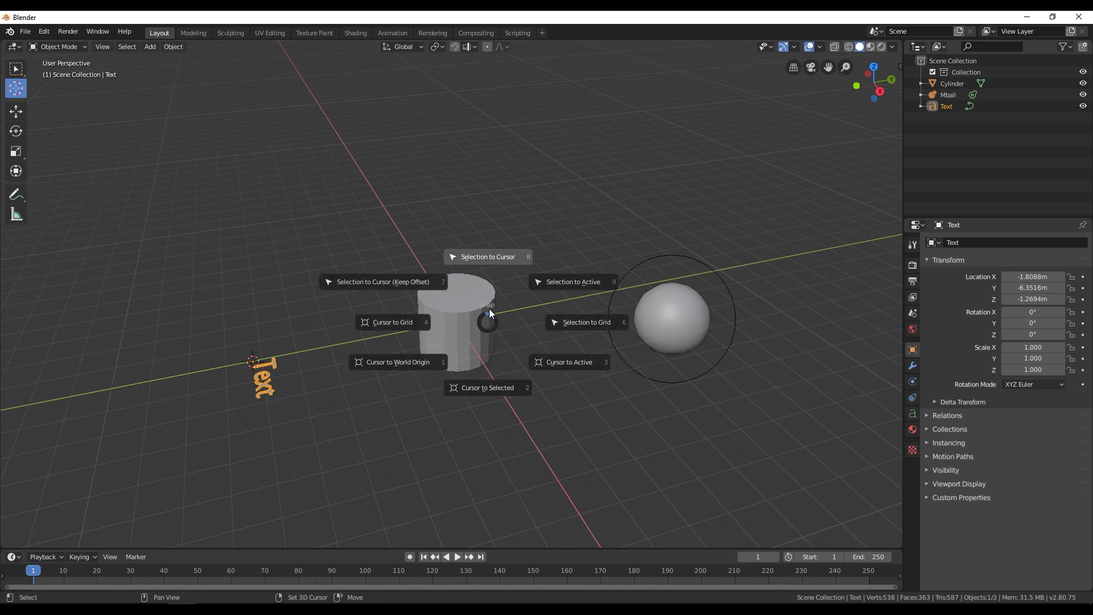
left_click(401, 362)
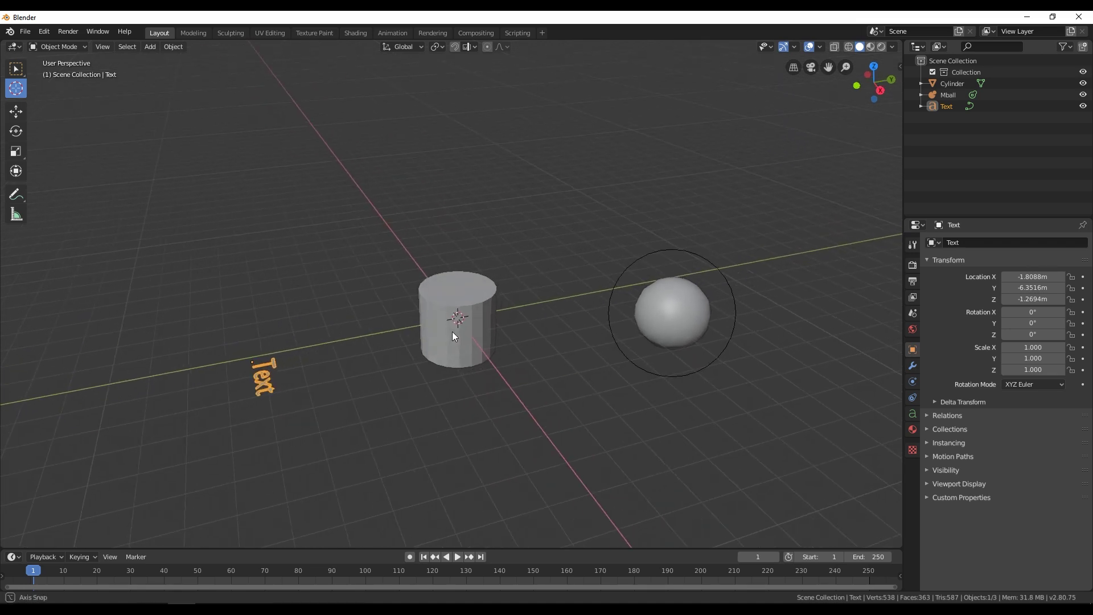
mouse_move(445, 333)
middle_mouse_down()
mouse_move(404, 342)
mouse_move(341, 332)
mouse_move(450, 327)
middle_mouse_up()
key("w")
left_click(451, 319)
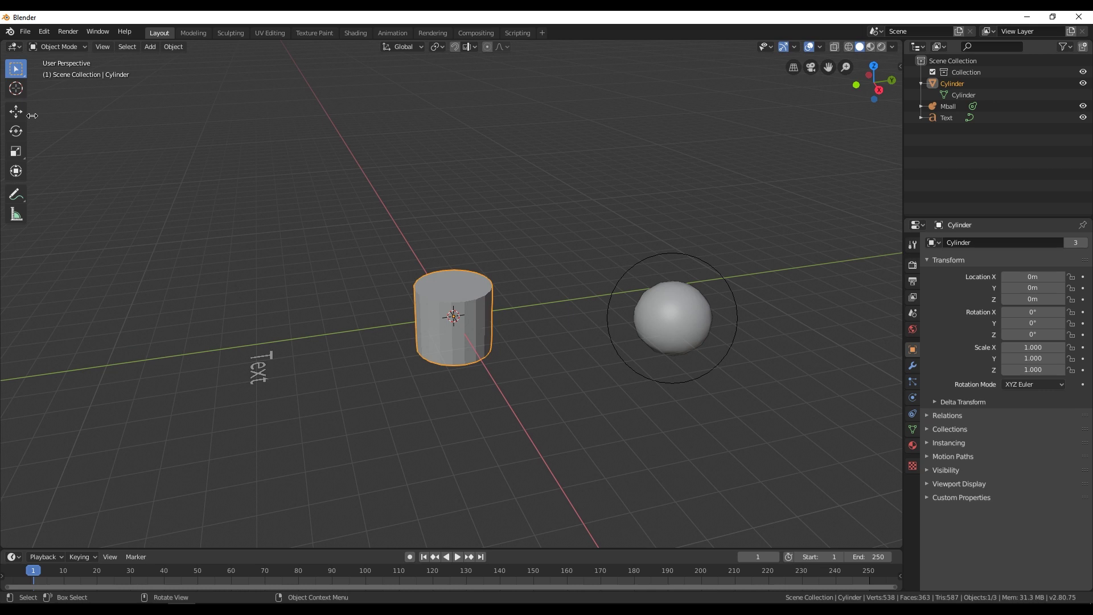
- Slide the cylinder along X and scale it uniformly to 1.625
left_click(16, 112)
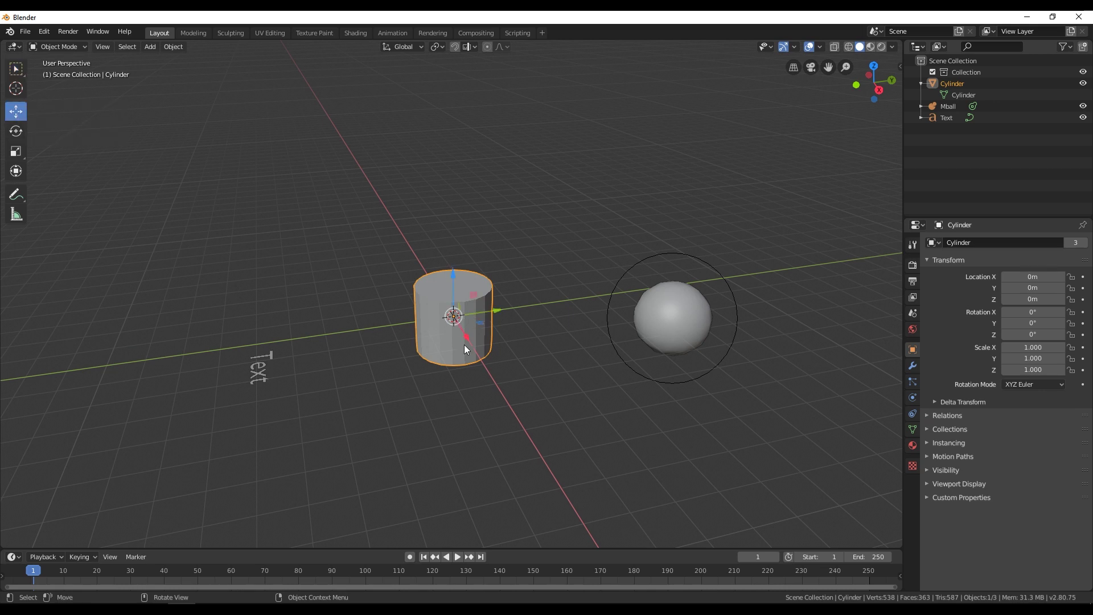
left_click_drag(469, 349, 379, 228)
left_click(22, 136)
left_click(16, 151)
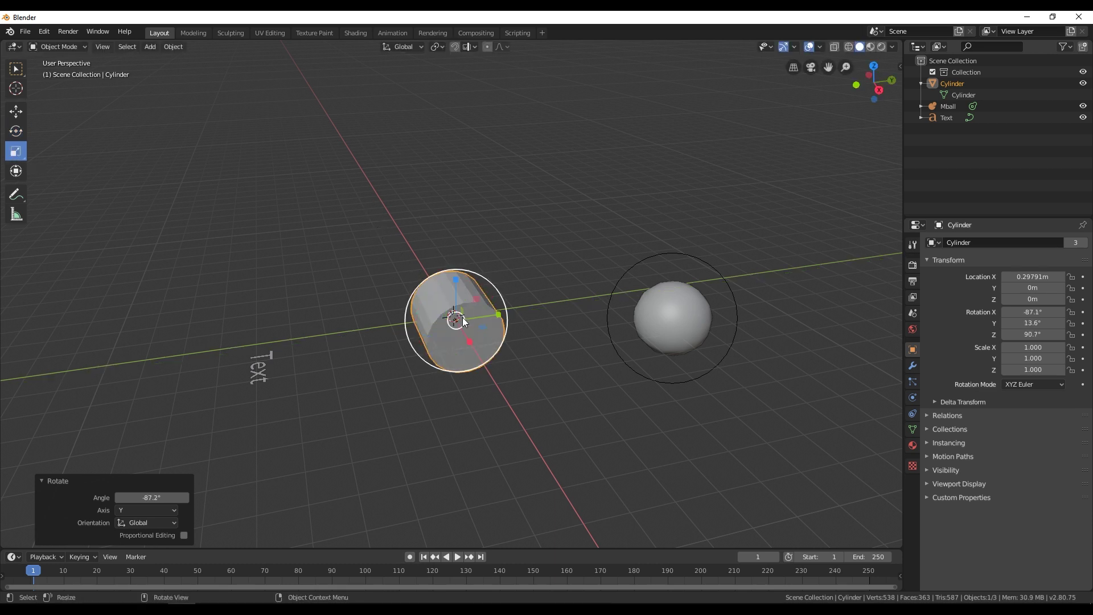
mouse_move(465, 320)
left_mouse_down()
mouse_move(490, 309)
mouse_move(458, 314)
mouse_move(470, 311)
left_mouse_up()
- With the Transform gizmo, shift the cylinder on X and rotate it about Y
left_click(16, 171)
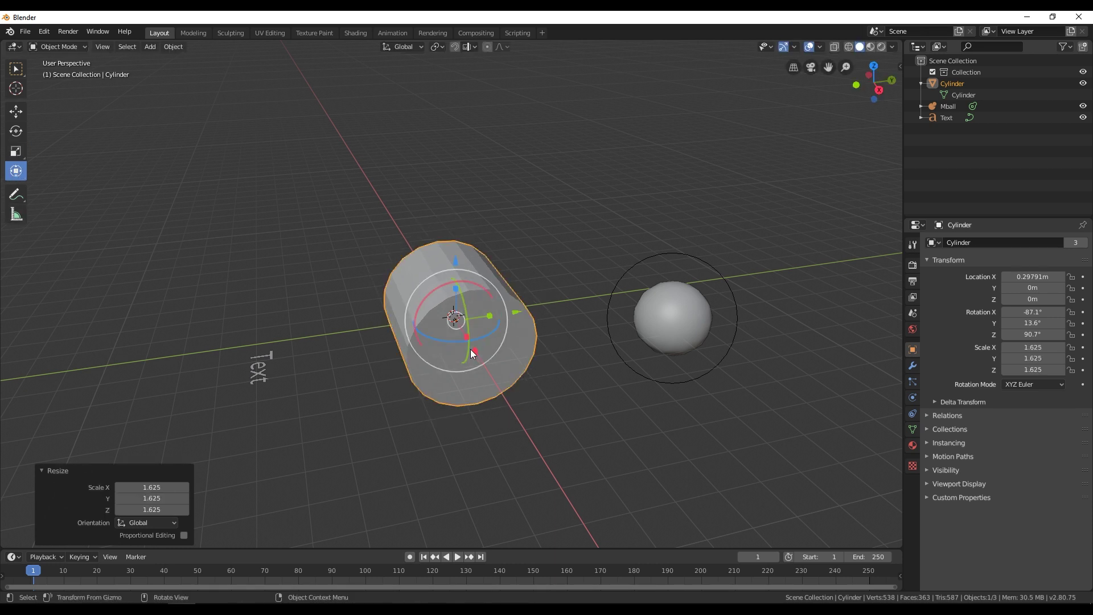
left_click_drag(478, 356, 453, 348)
mouse_move(453, 300)
left_mouse_down()
mouse_move(459, 327)
mouse_move(447, 307)
mouse_move(490, 306)
mouse_move(463, 305)
left_mouse_up()
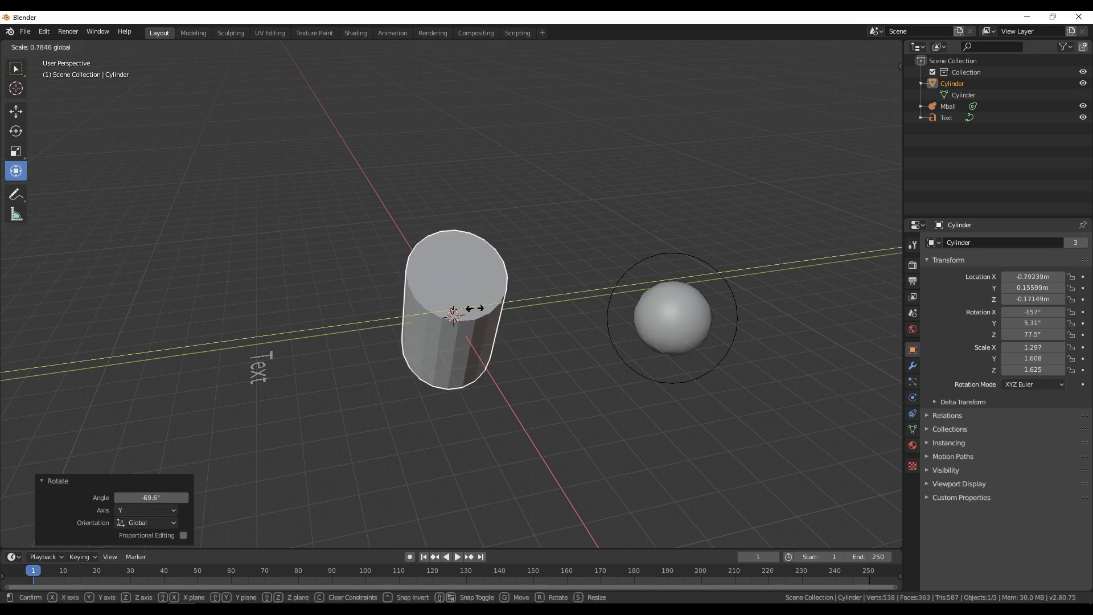